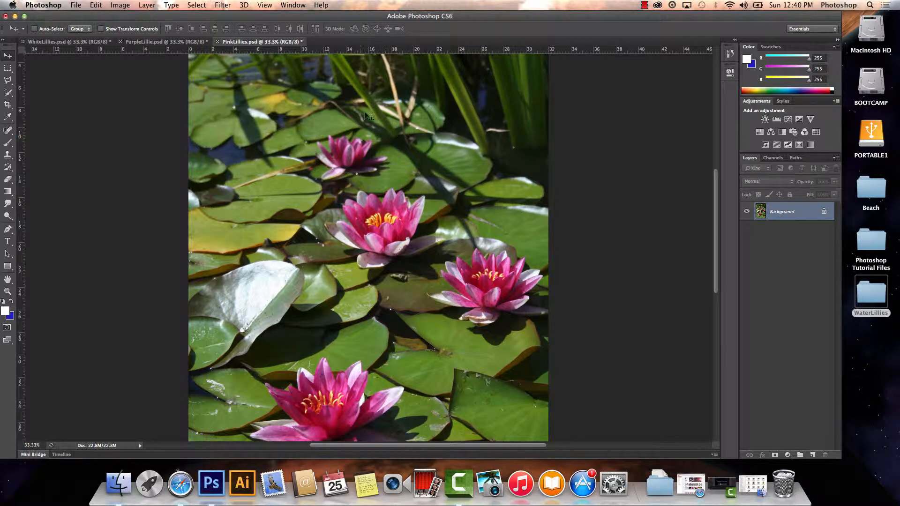
Copy the selected purple lily from PurpleLillie.psd and paste it into PinkLillies.psd.
left_click(168, 43)
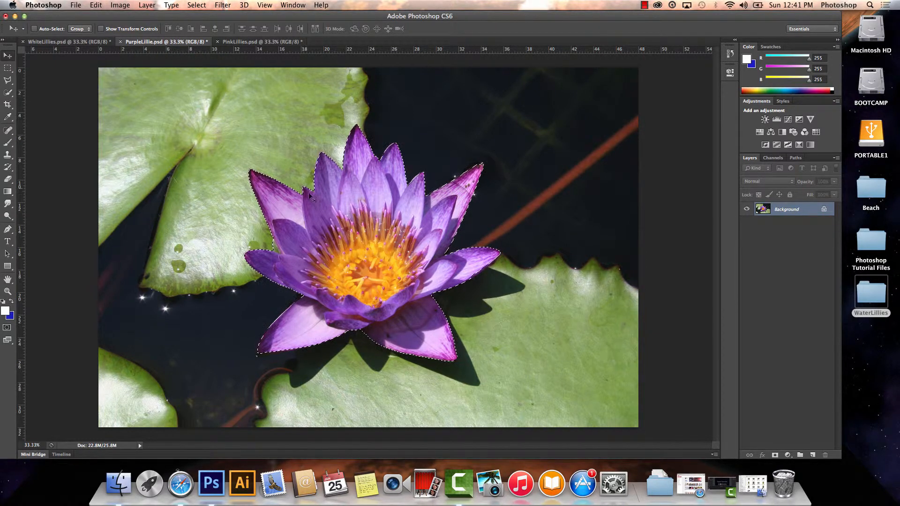
left_click(96, 4)
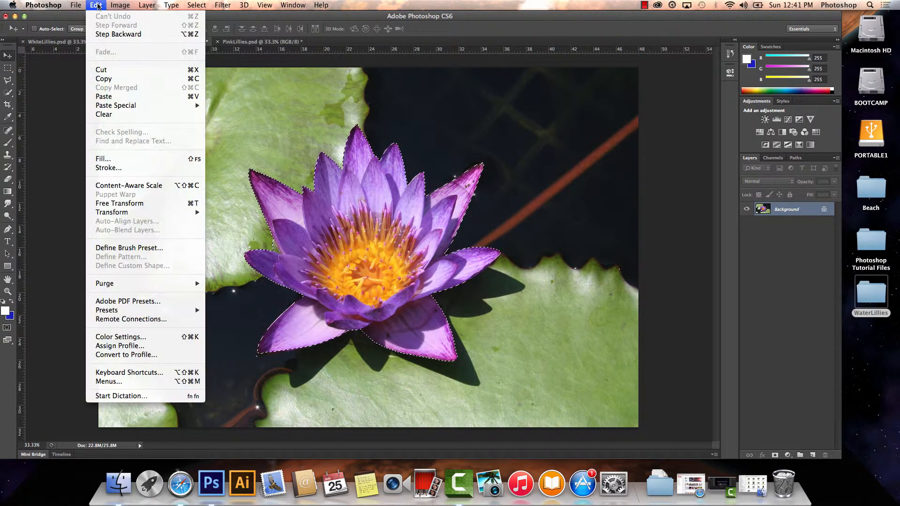
left_click(116, 79)
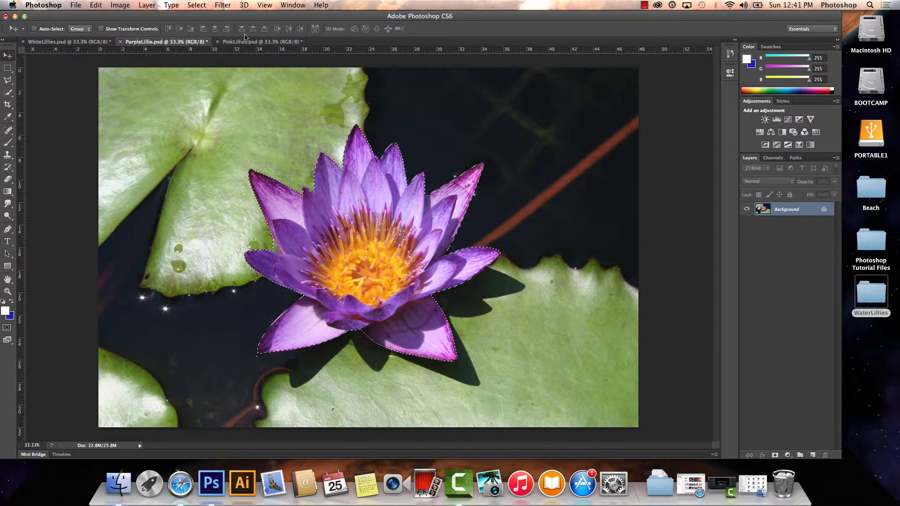
left_click(251, 42)
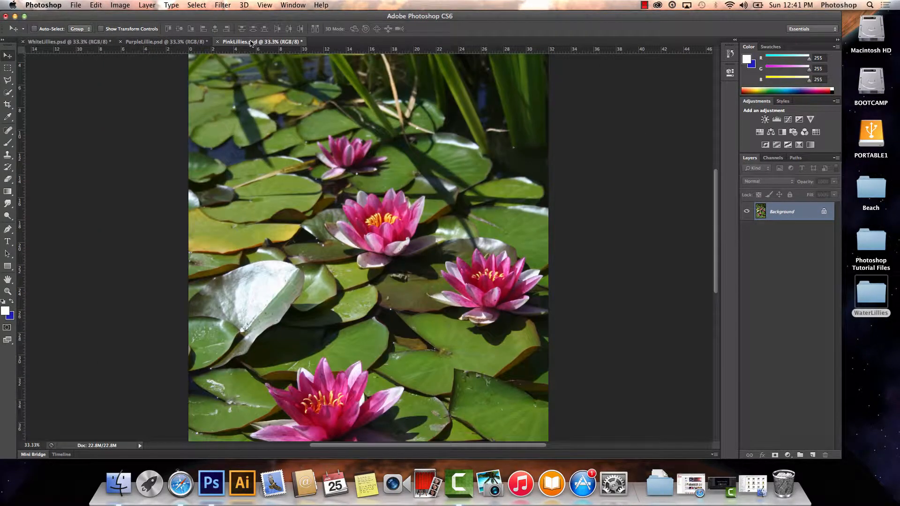
left_click(95, 6)
left_click(146, 94)
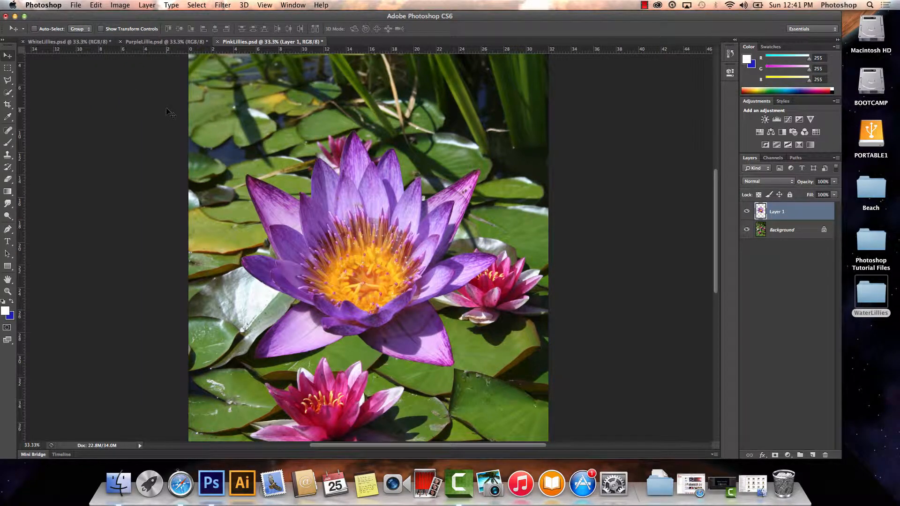
Scale the pasted purple lily proportionally to about 47% so it sits in the gap between the pink lilies.
left_click(96, 6)
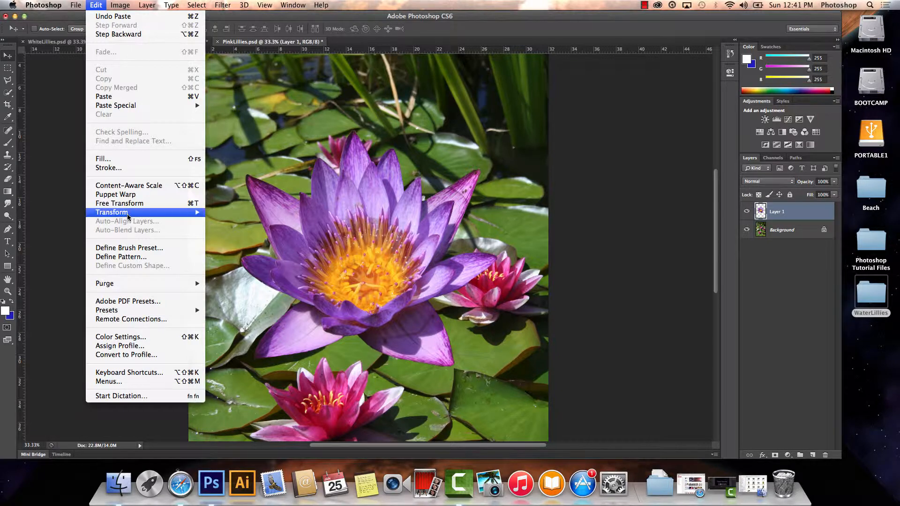
mouse_move(128, 214)
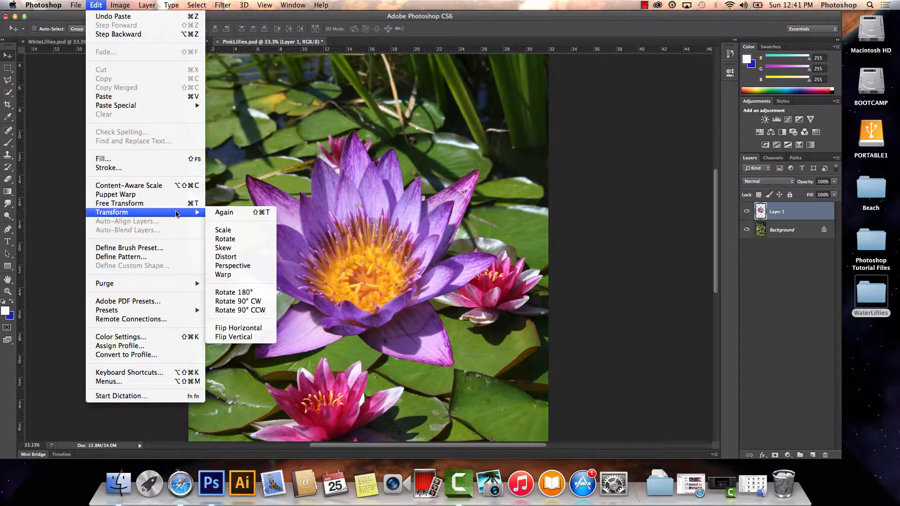
left_click(228, 232)
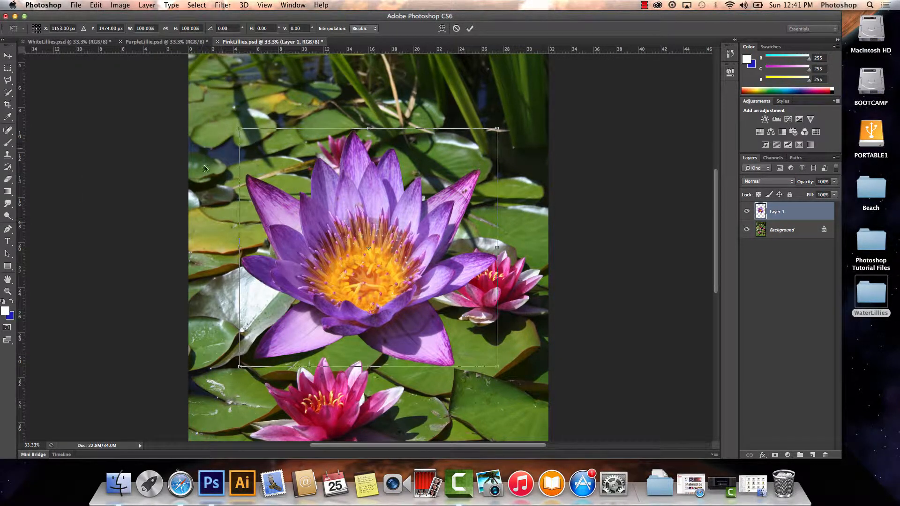
left_click(166, 29)
left_click_drag(237, 128, 333, 277)
left_click_drag(401, 302, 349, 296)
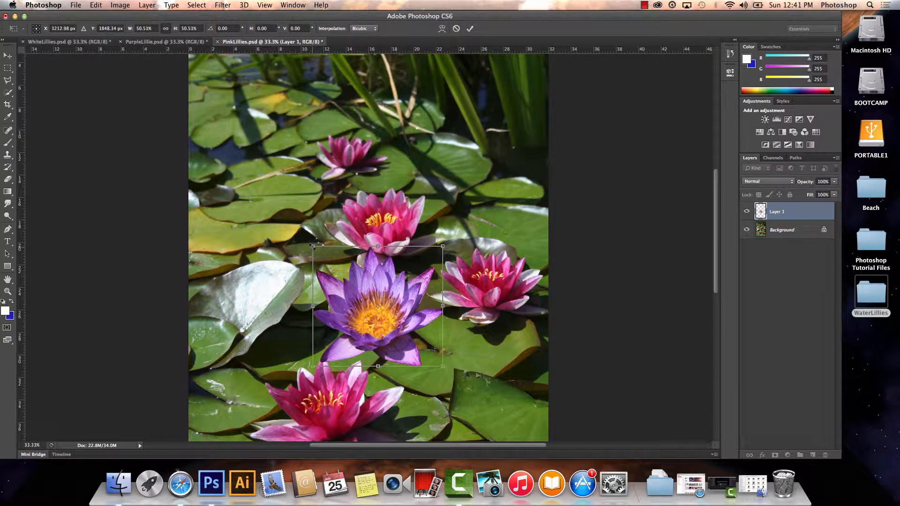
mouse_move(313, 245)
left_mouse_down()
mouse_move(326, 259)
mouse_move(318, 252)
left_mouse_up()
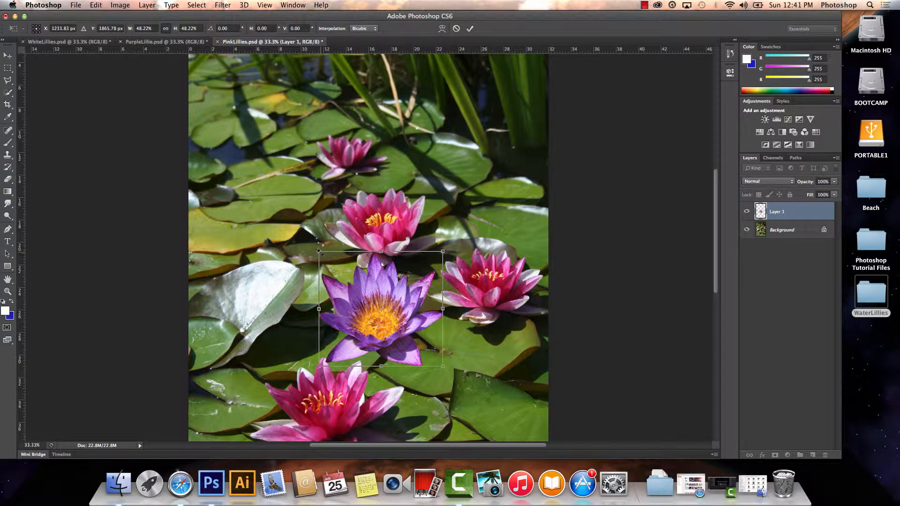
left_click_drag(319, 252, 323, 255)
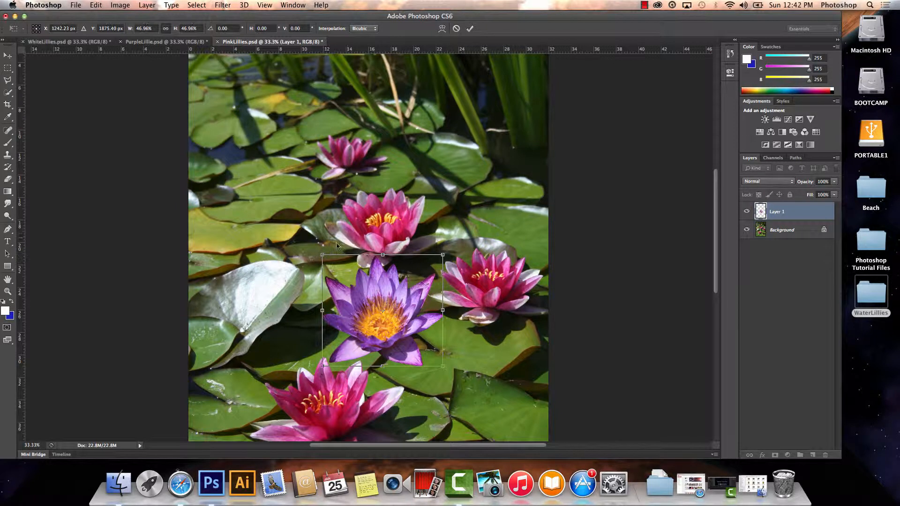
left_click(470, 29)
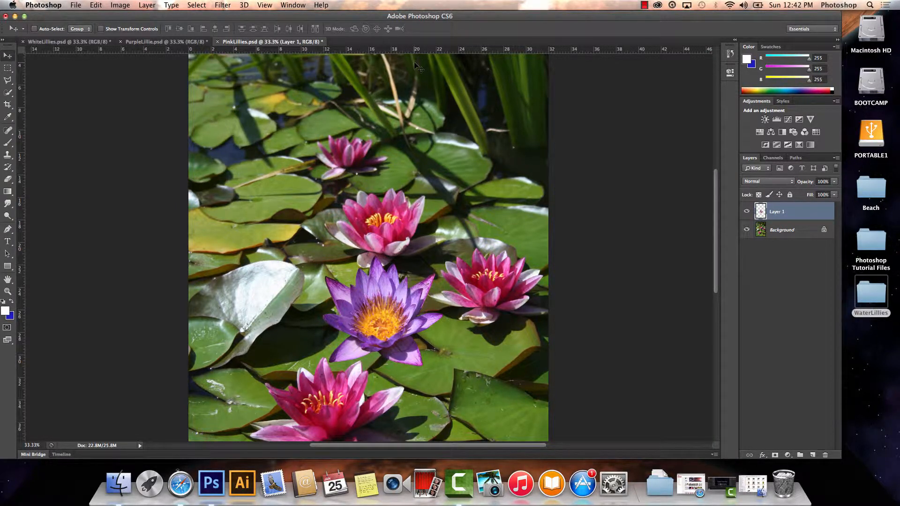
Rotate the purple lily counterclockwise by about 3.5 degrees.
left_click(96, 6)
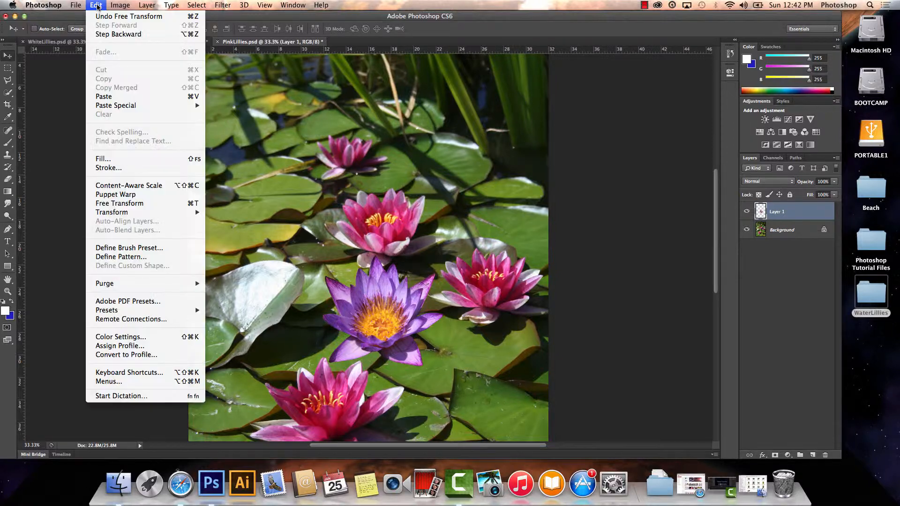
mouse_move(168, 213)
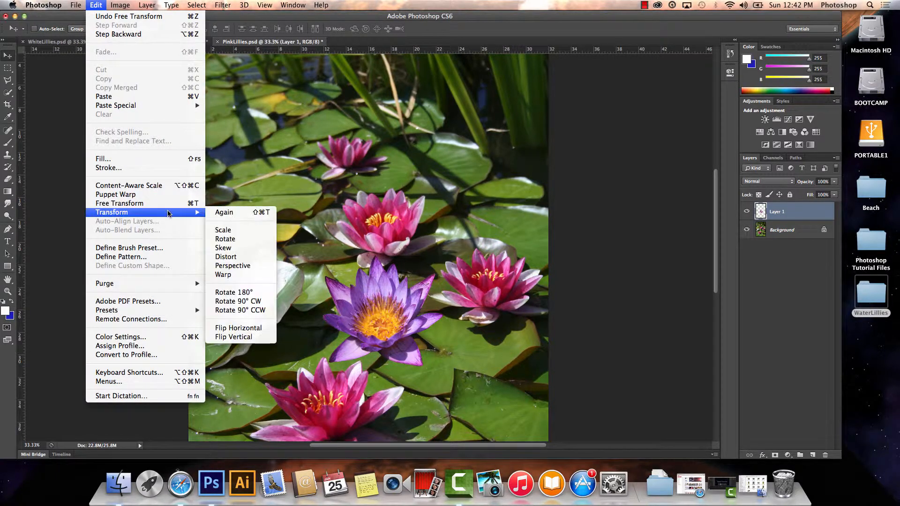
left_click(226, 240)
left_click_drag(322, 248, 371, 300)
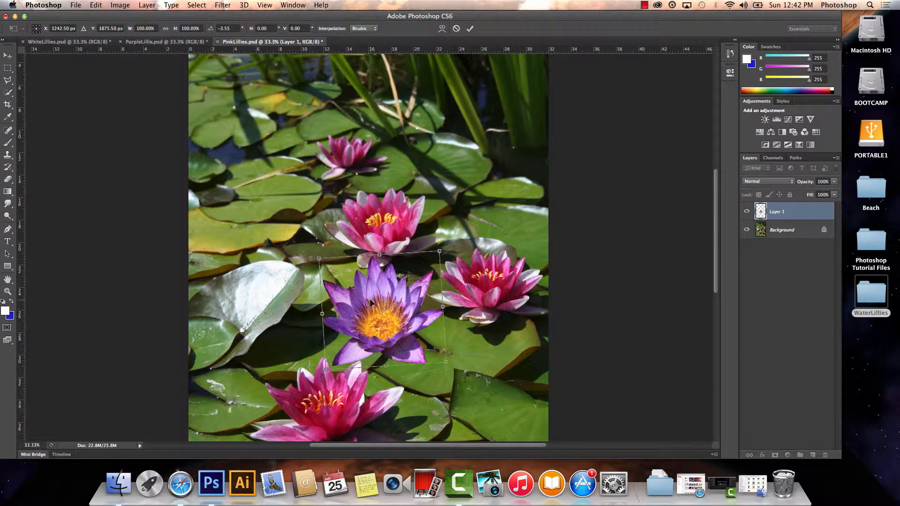
left_click(470, 29)
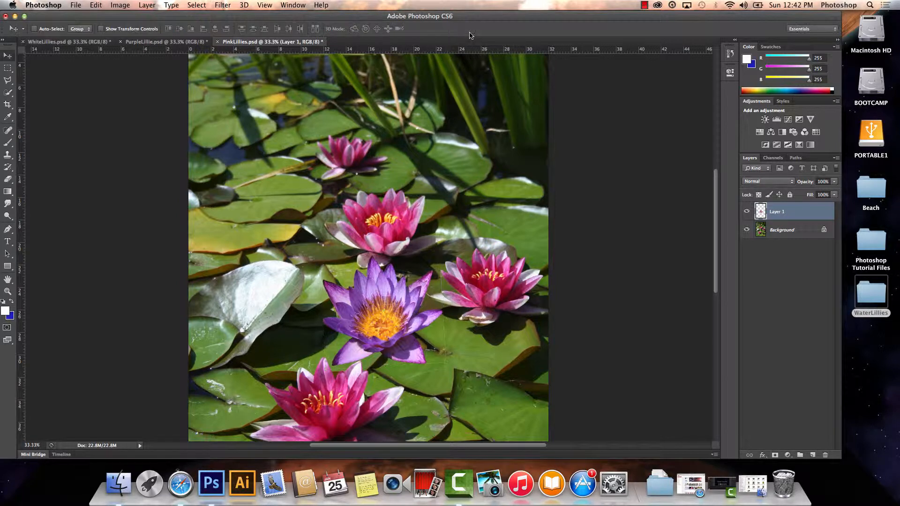
Apply a Perspective transform to the purple lily, narrowing its upper edge and flattening it to about 89% height, and shift it slightly to the right.
left_click(96, 4)
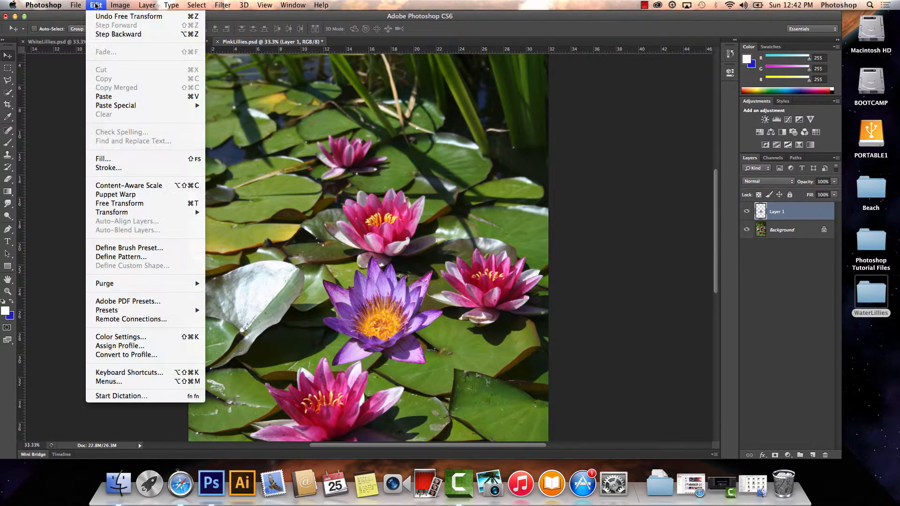
mouse_move(150, 211)
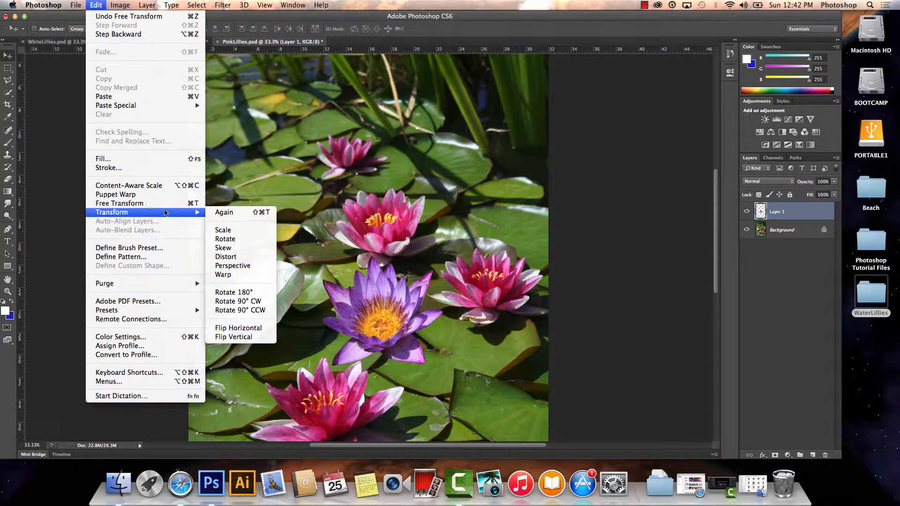
mouse_move(178, 213)
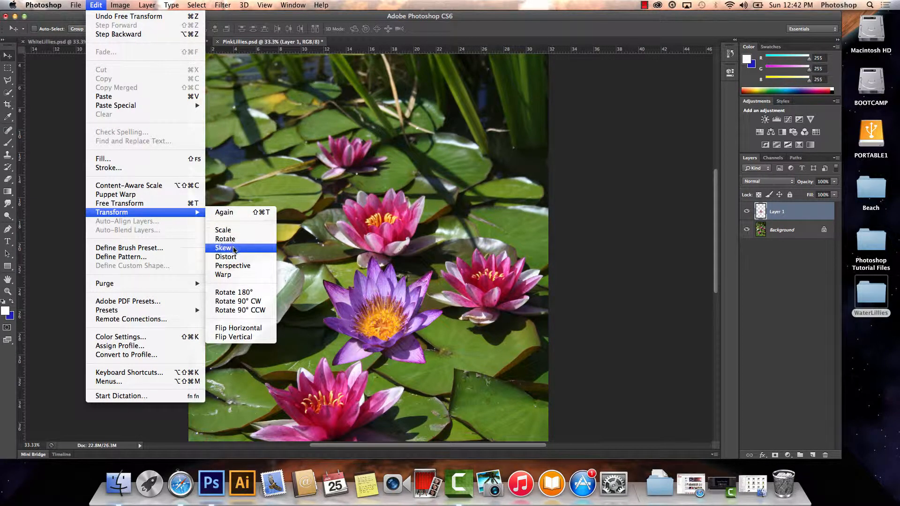
left_click(238, 267)
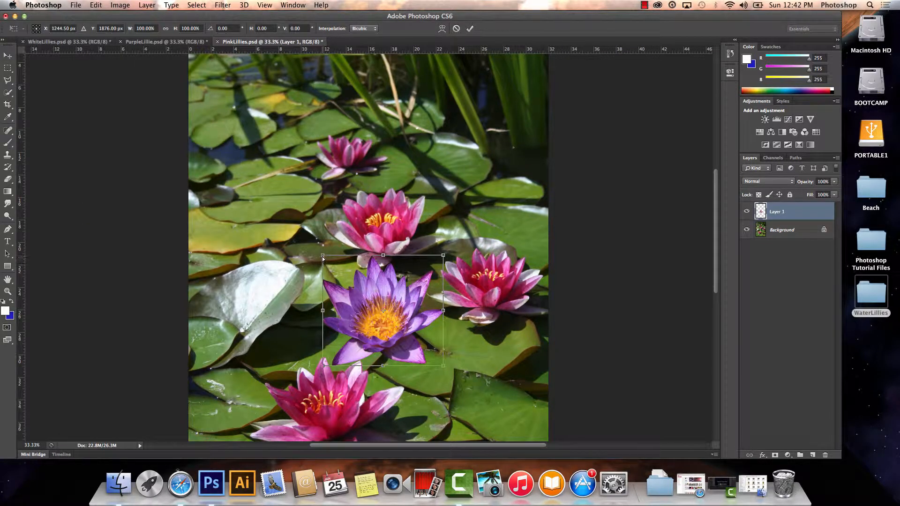
left_click_drag(323, 258, 337, 270)
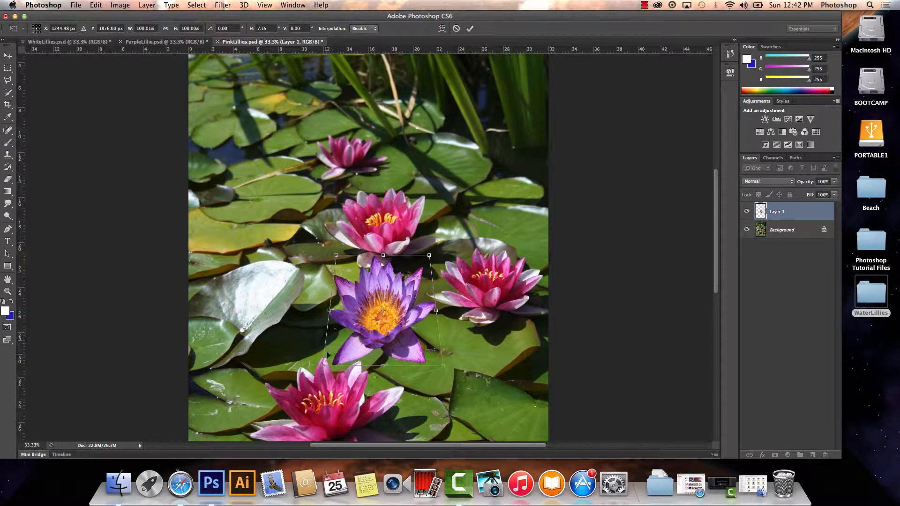
mouse_move(322, 367)
left_mouse_down()
mouse_move(313, 365)
mouse_move(322, 364)
left_mouse_up()
left_click_drag(336, 257, 343, 265)
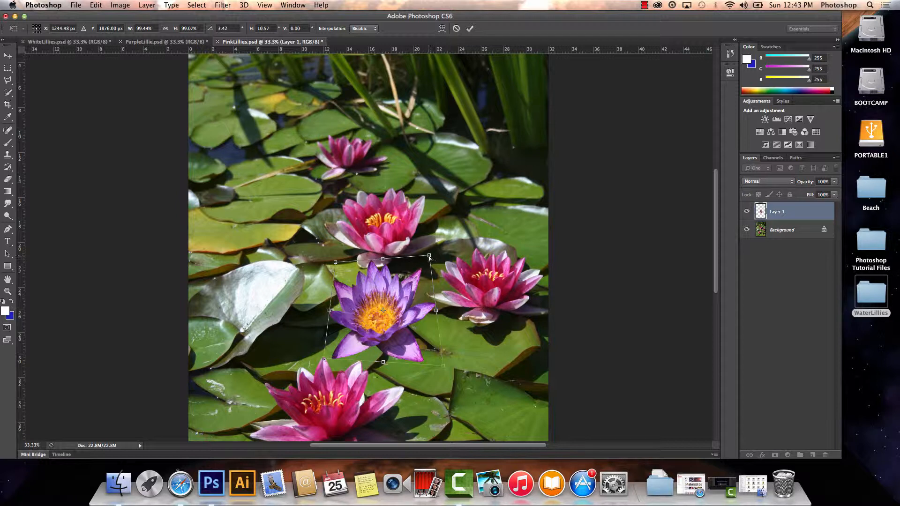
left_click_drag(428, 257, 427, 262)
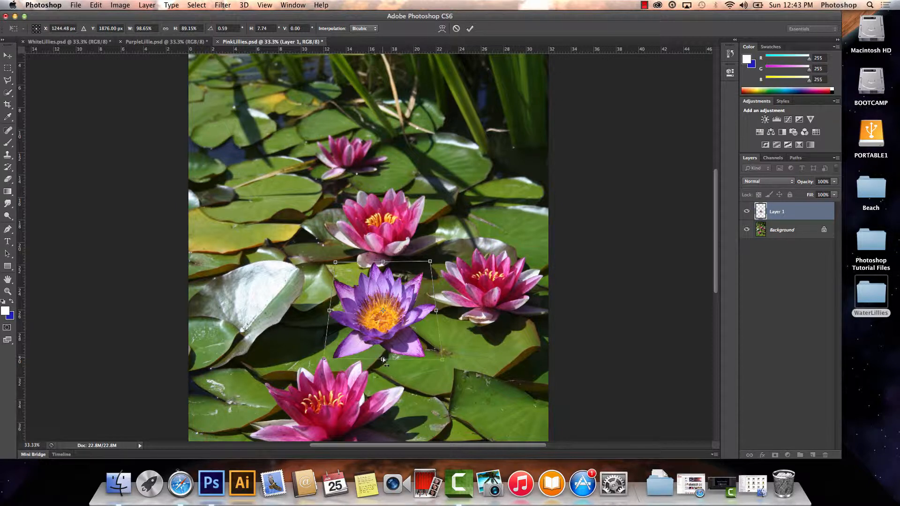
left_click_drag(383, 357, 384, 329)
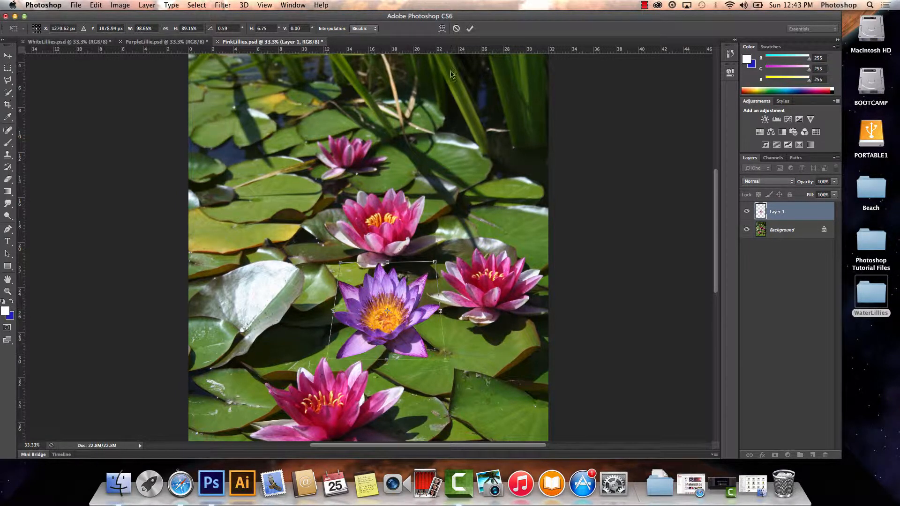
left_click(471, 29)
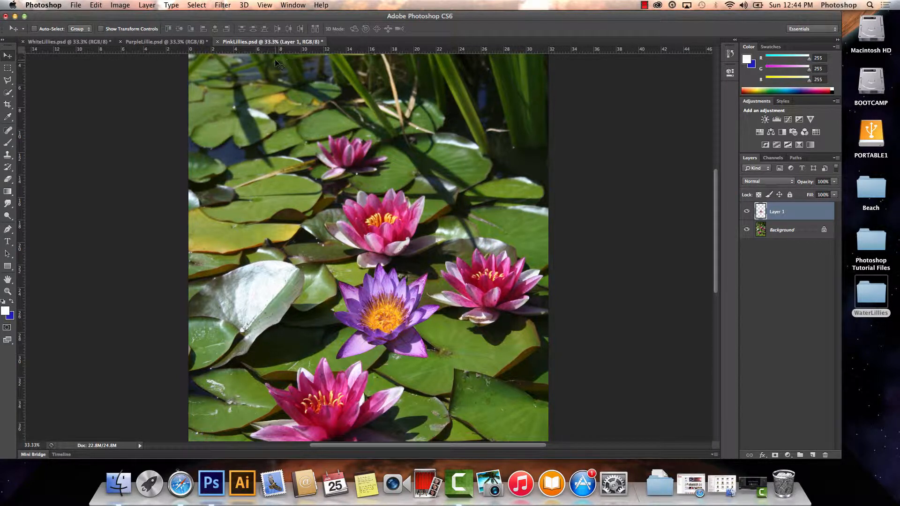
Skew the purple lily, pulling its lower-left corner outward and its upper-left corner slightly inward, to a horizontal skew of about -7.8 degrees.
left_click(97, 6)
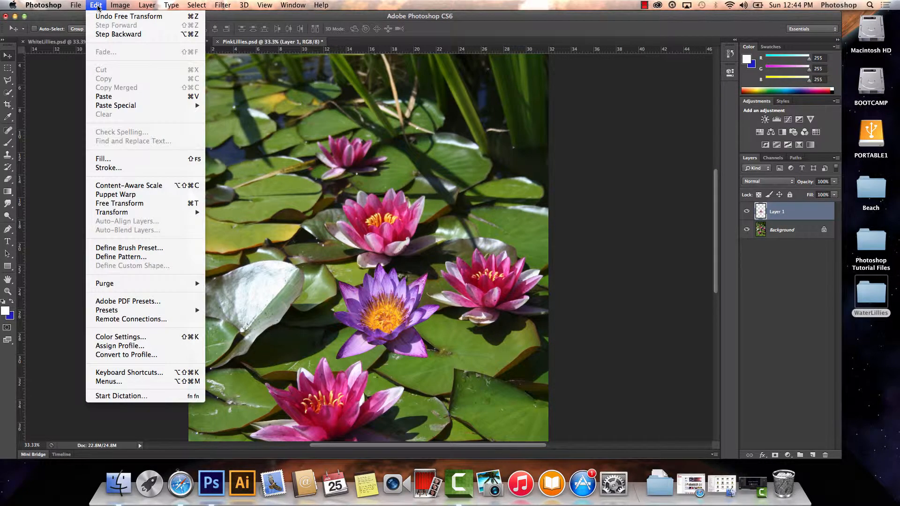
mouse_move(162, 212)
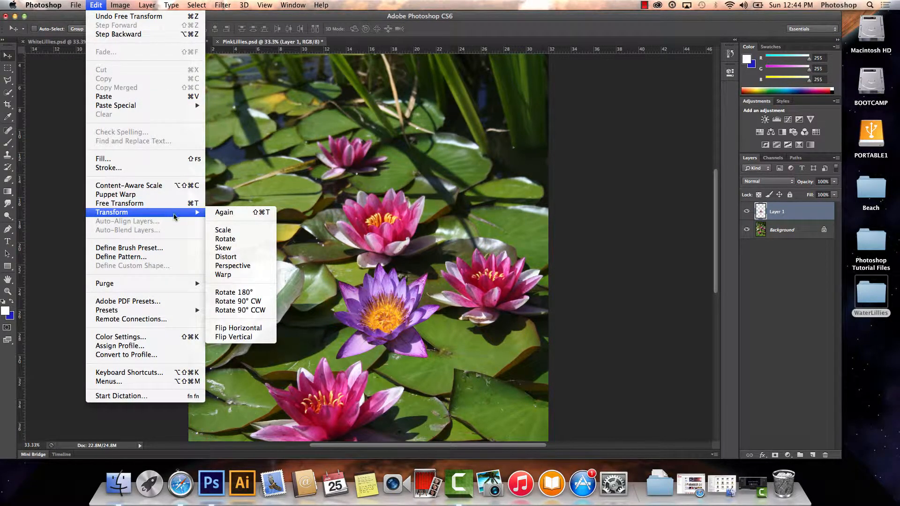
left_click(237, 249)
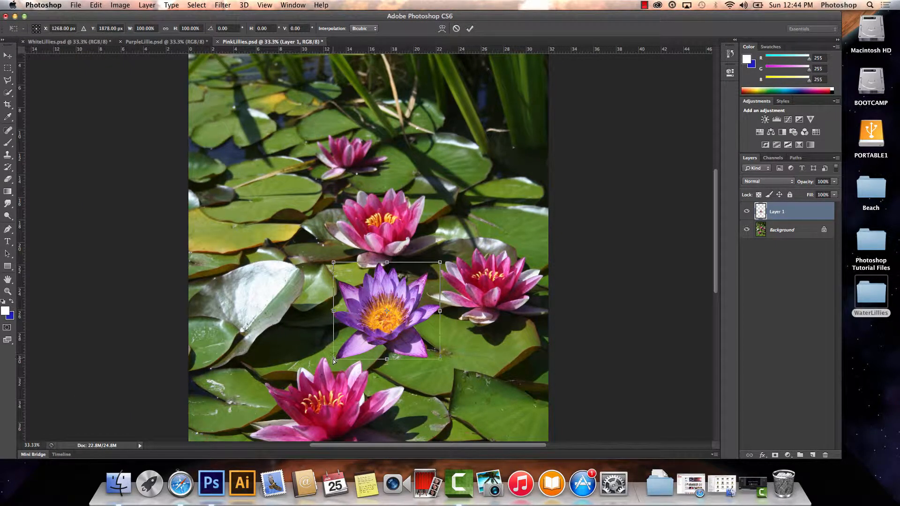
left_click_drag(333, 359, 325, 358)
left_click_drag(325, 359, 325, 356)
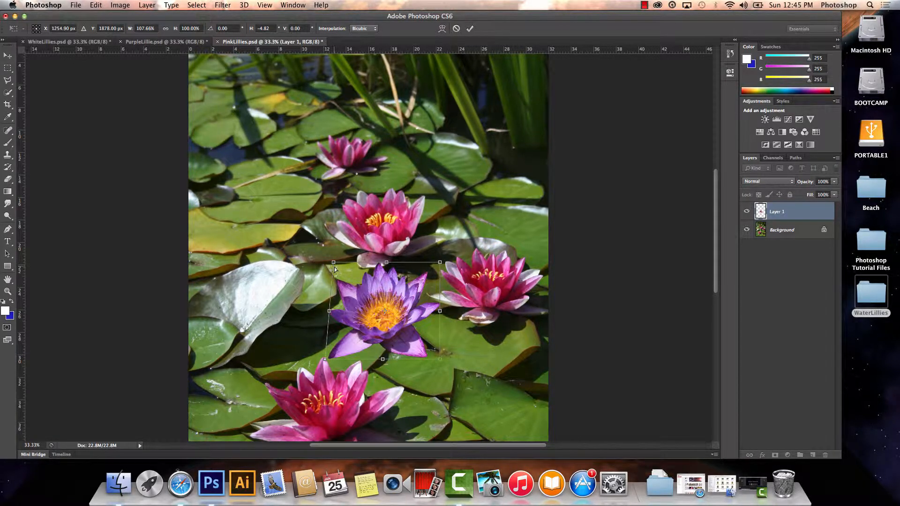
left_click_drag(333, 263, 339, 266)
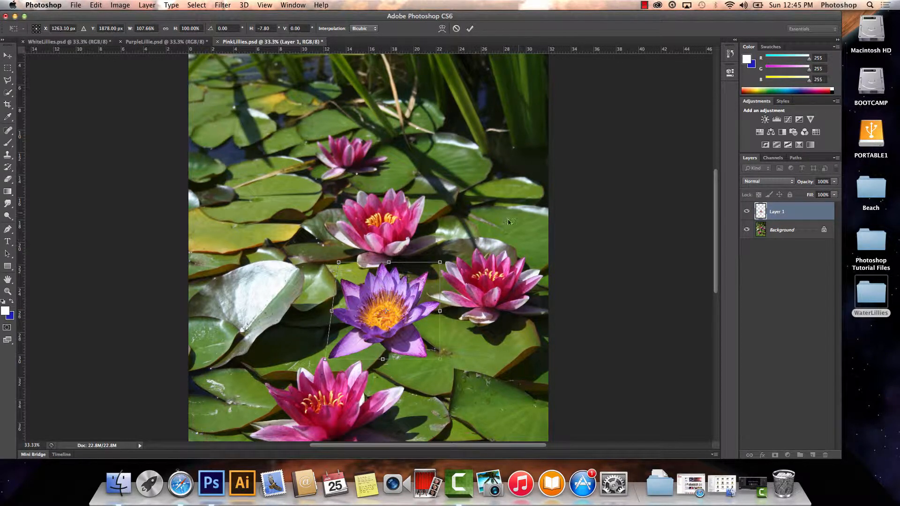
left_click(469, 29)
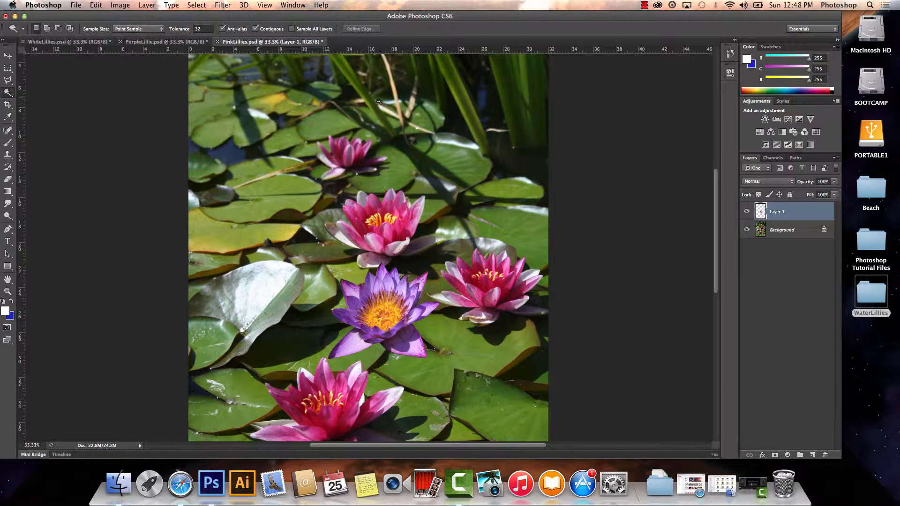
Select the purple lily on Layer 1 by picking its surrounding empty area with the Magic Wand and inverting the selection.
left_click(7, 95)
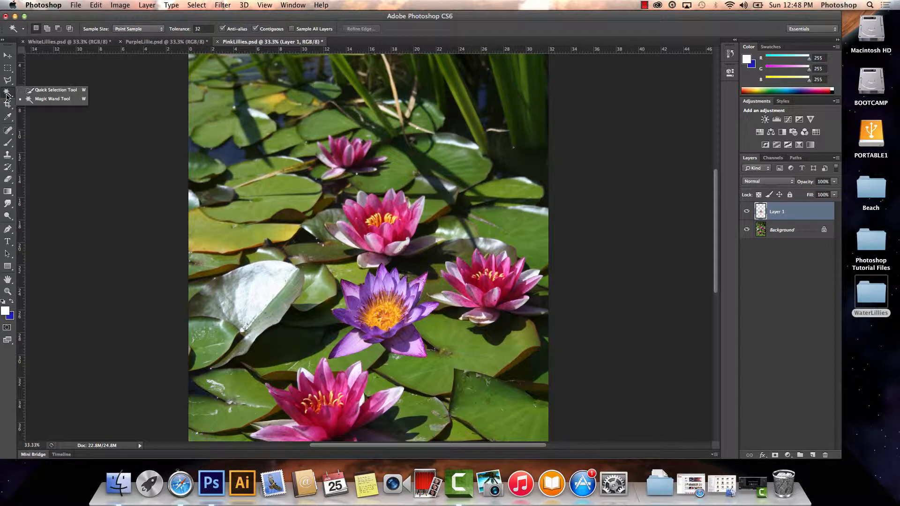
left_click(31, 99)
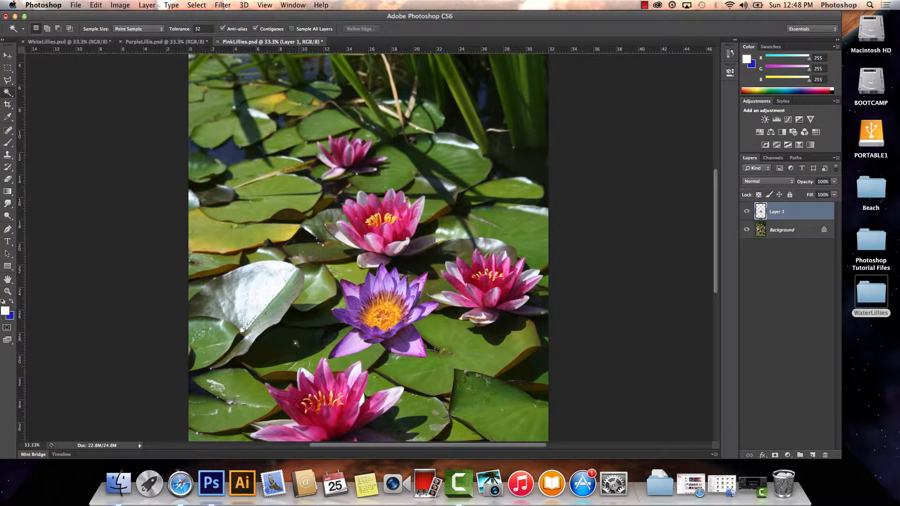
left_click(443, 332)
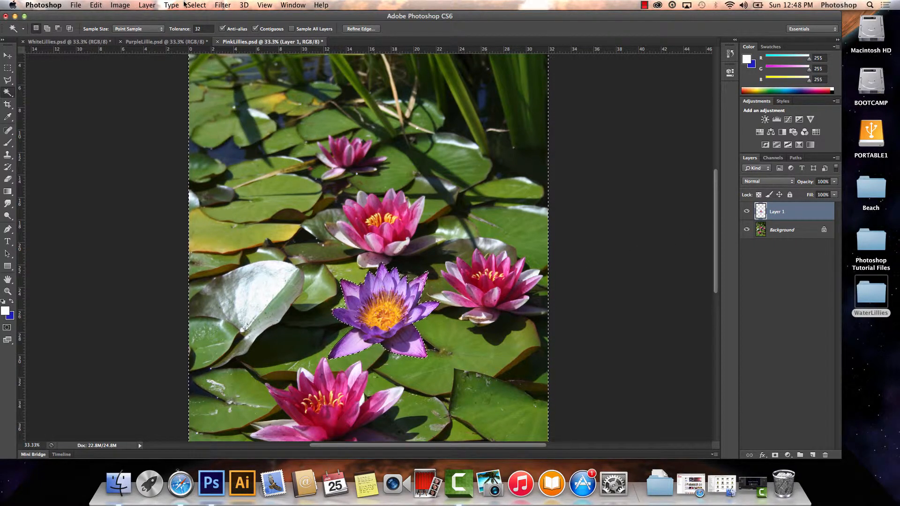
left_click(197, 5)
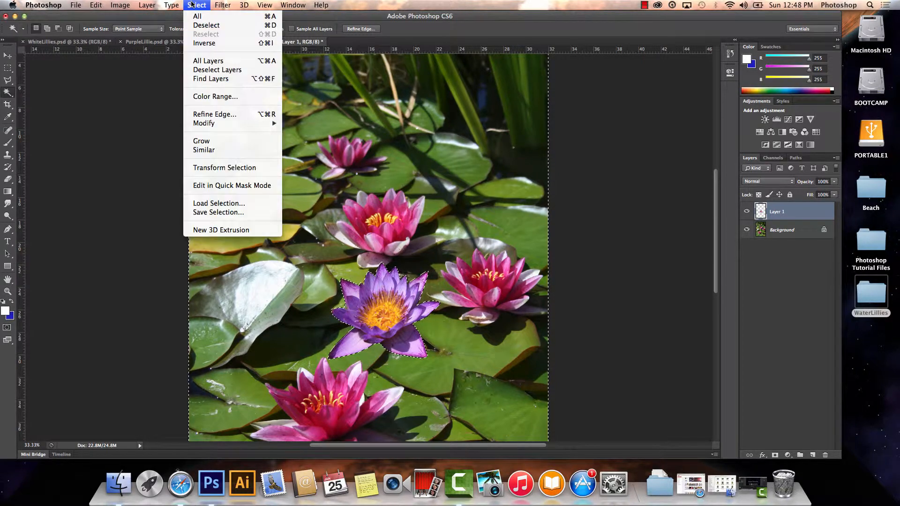
left_click(204, 43)
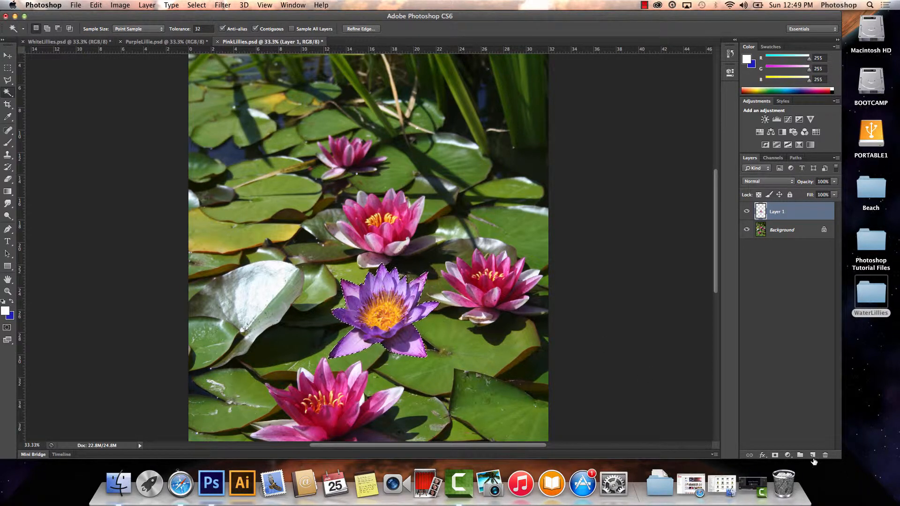
Create a new layer named Shadow and place it directly beneath the purple lily's layer.
left_click(813, 456)
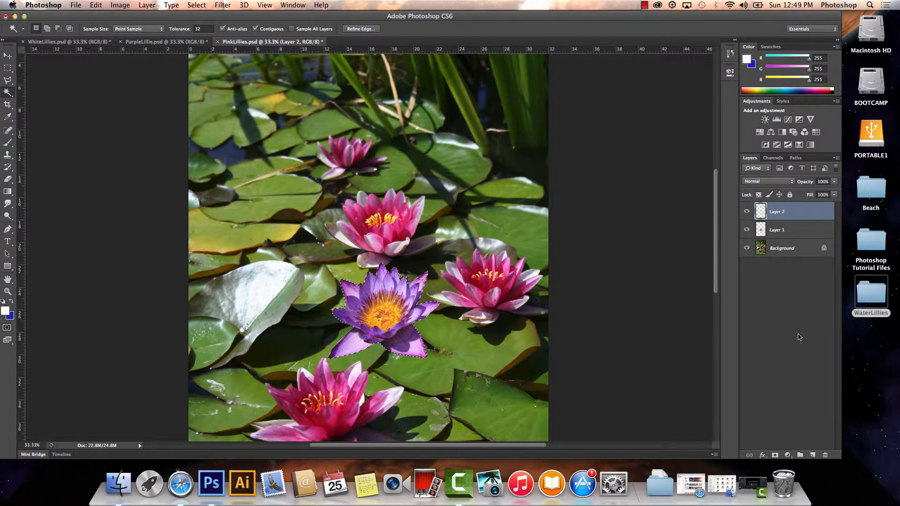
double_click(777, 214)
type("Shadow")
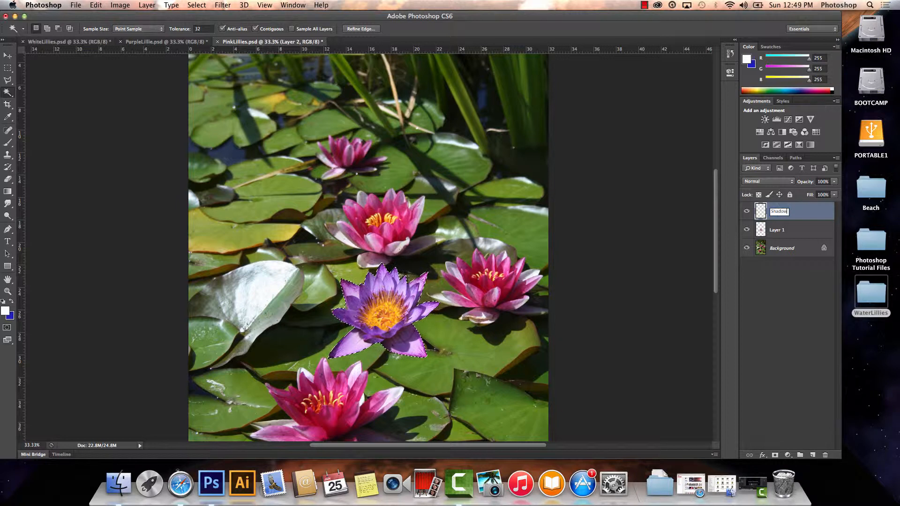
key("Return")
left_click_drag(786, 214, 786, 234)
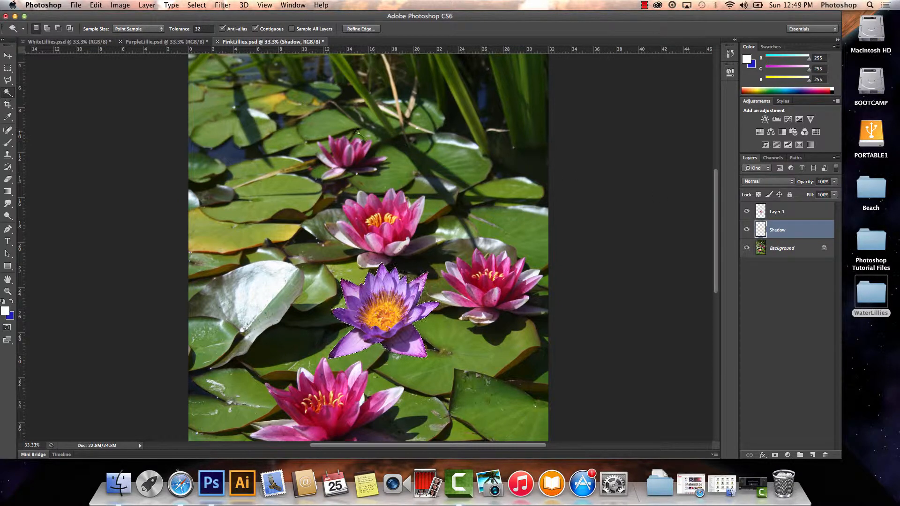
Transform the lily selection to about 112% width and 108% height, offset slightly down and to the right of the flower.
left_click(201, 6)
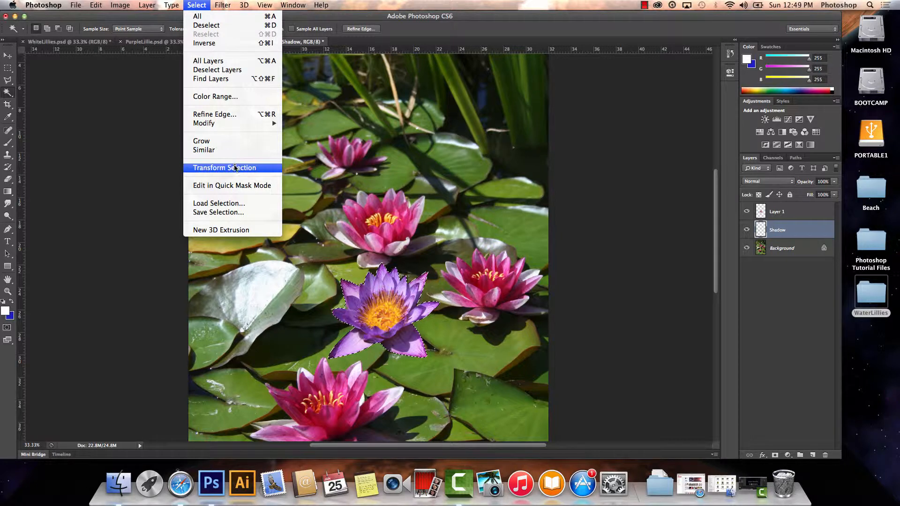
left_click(235, 168)
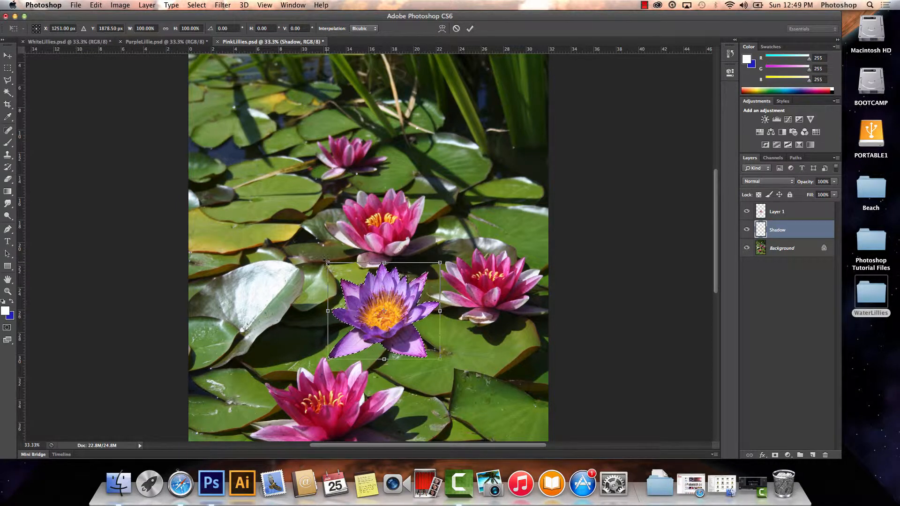
left_click_drag(326, 261, 312, 256)
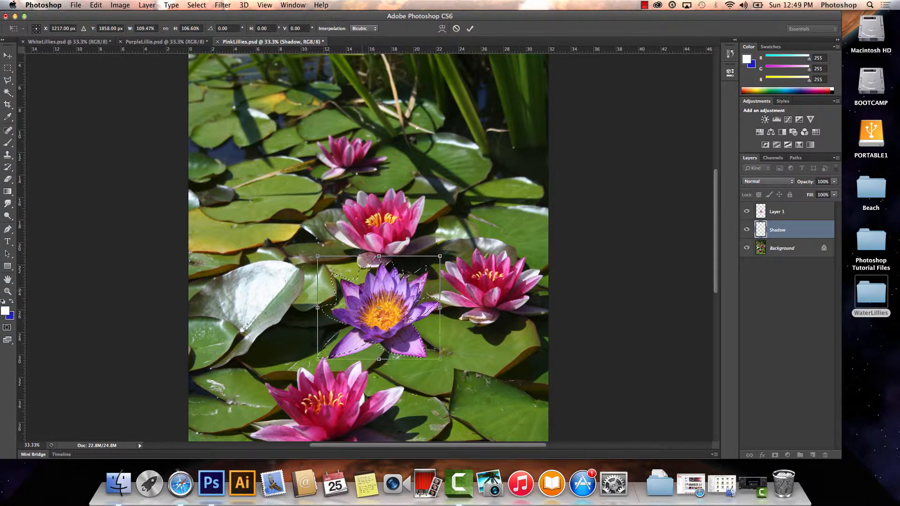
left_click_drag(377, 300, 388, 307)
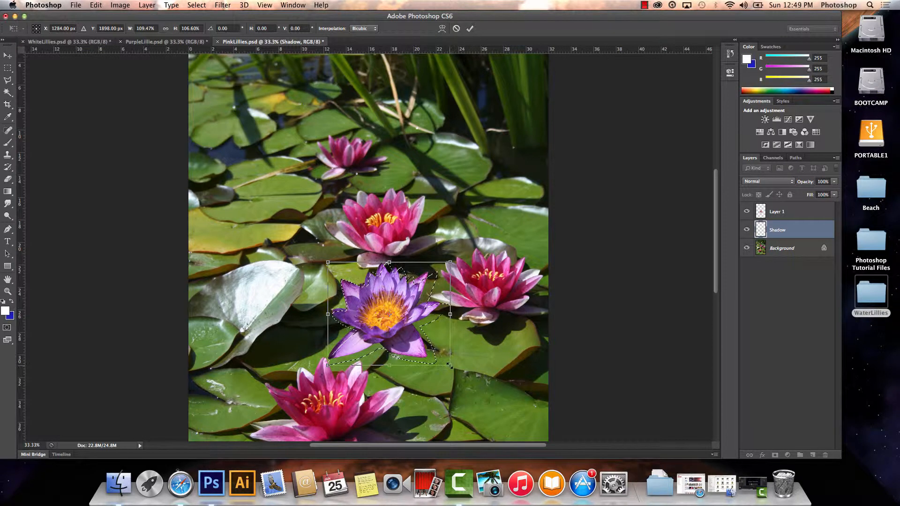
left_click_drag(450, 365, 451, 367)
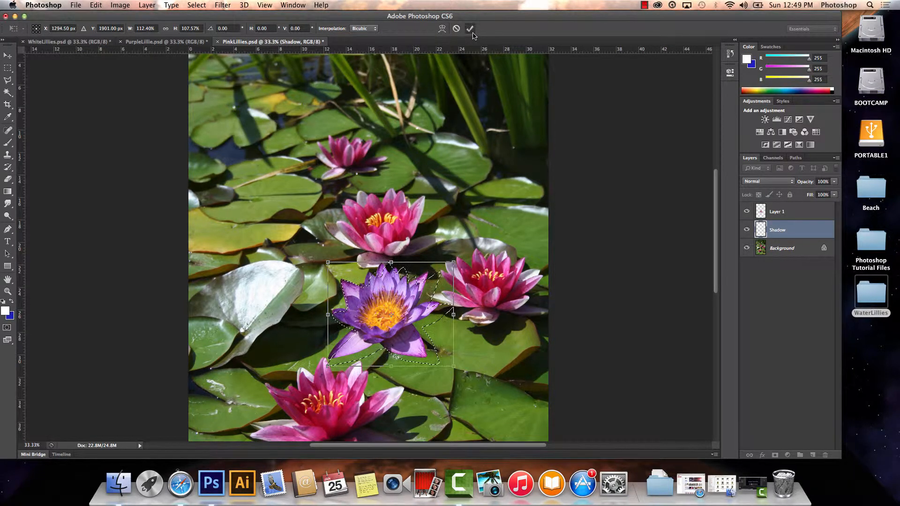
key("Return")
key("w")
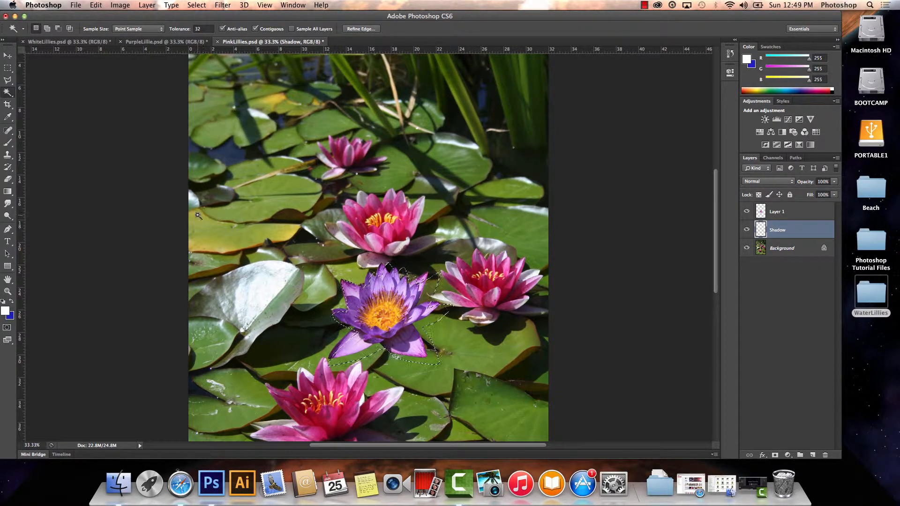
Reset the colors to the default black and white and fill the selection on the Shadow layer with black using the Paint Bucket.
left_click(3, 302)
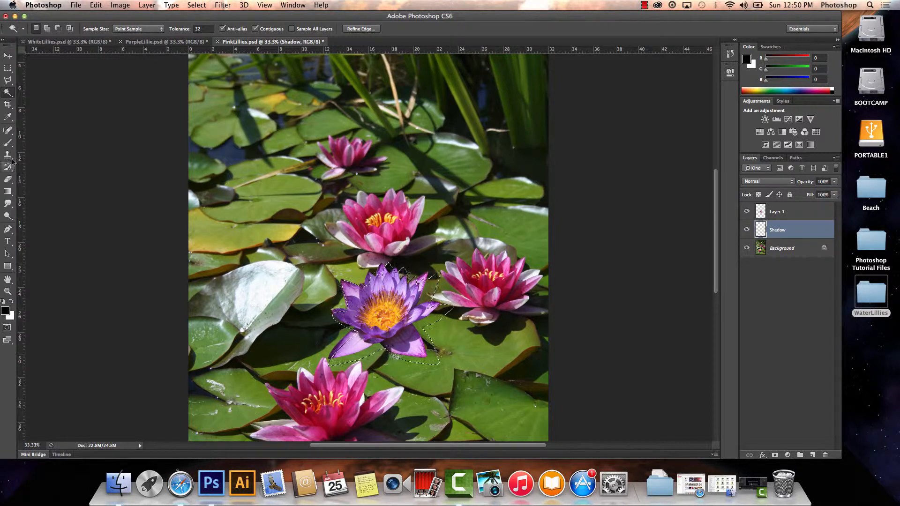
left_click(9, 193)
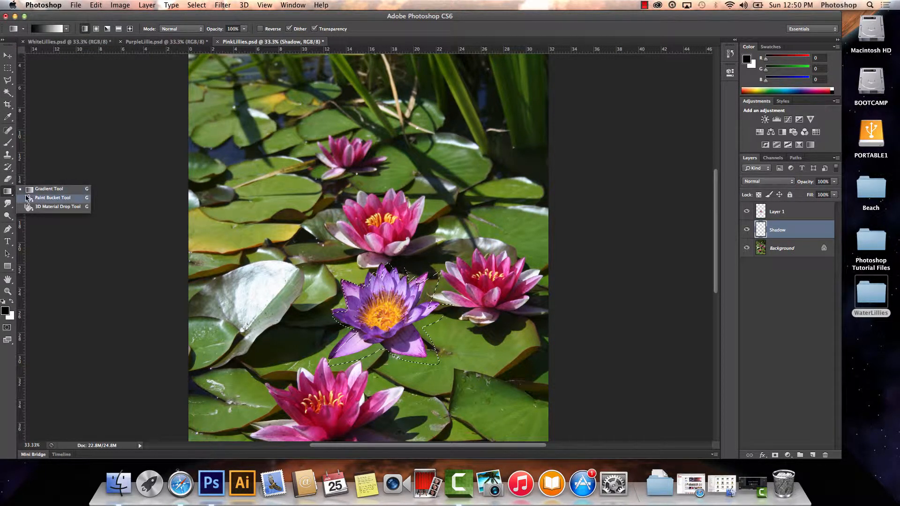
left_click(42, 202)
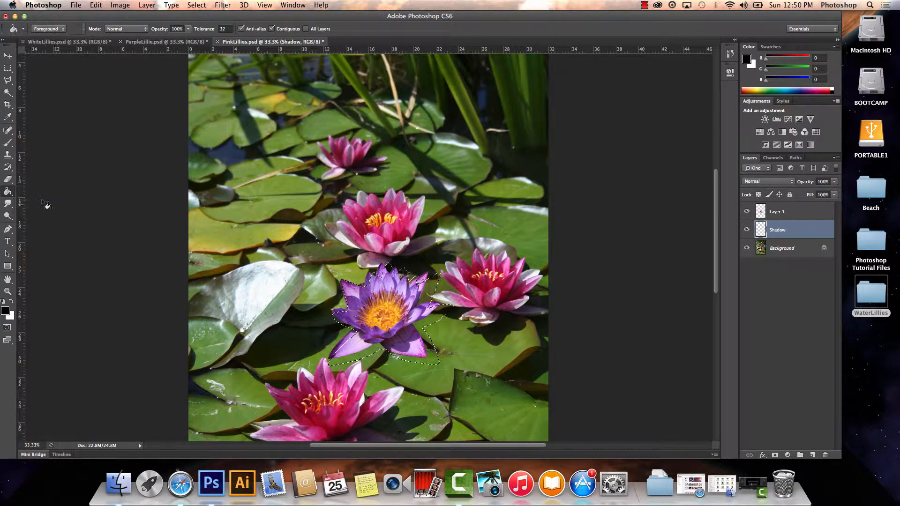
left_click(397, 308)
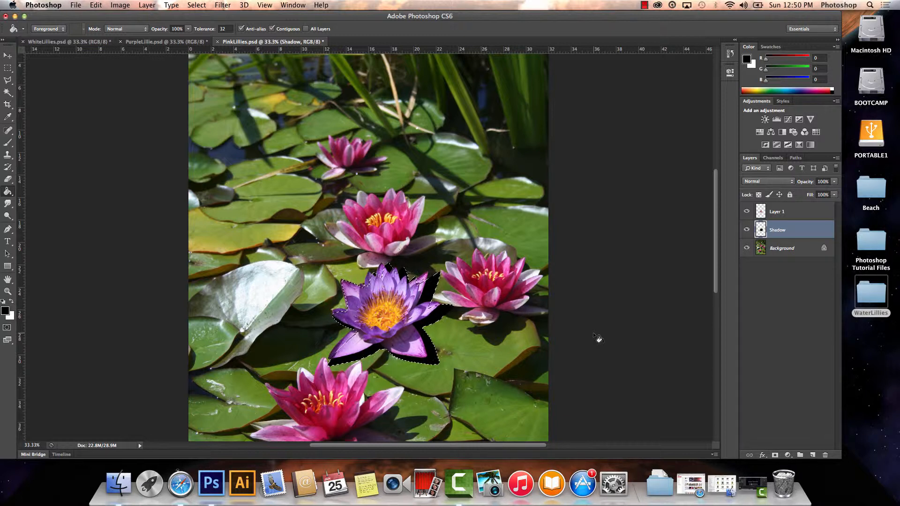
Lower the Shadow layer's opacity to 55% and deselect the lily shape.
left_click(834, 182)
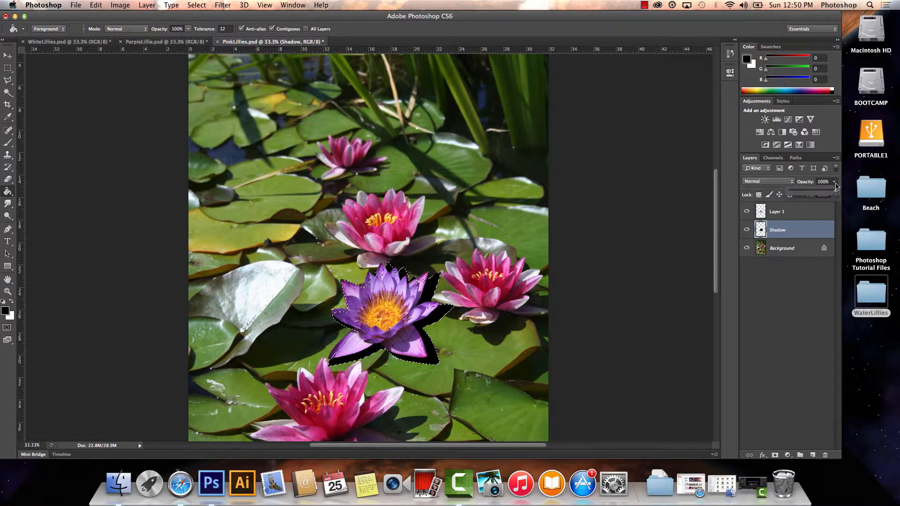
left_click_drag(835, 193, 815, 195)
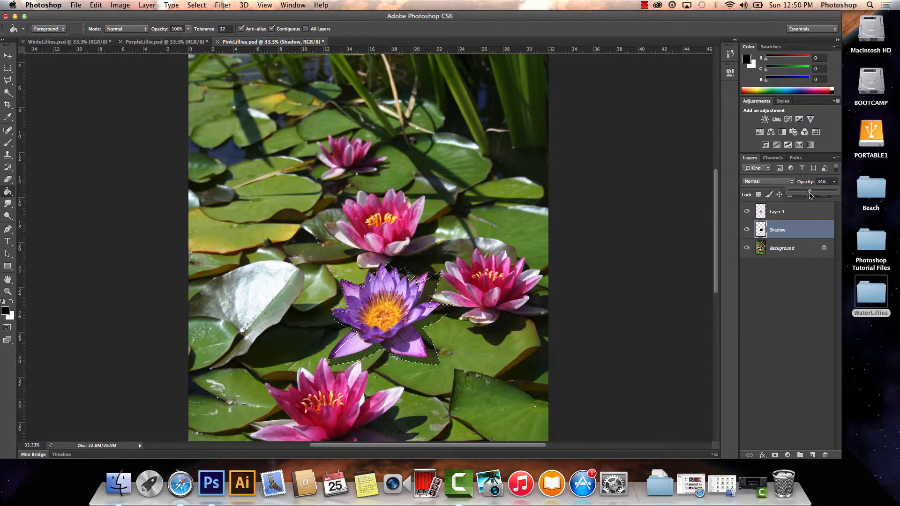
left_click_drag(810, 195, 812, 196)
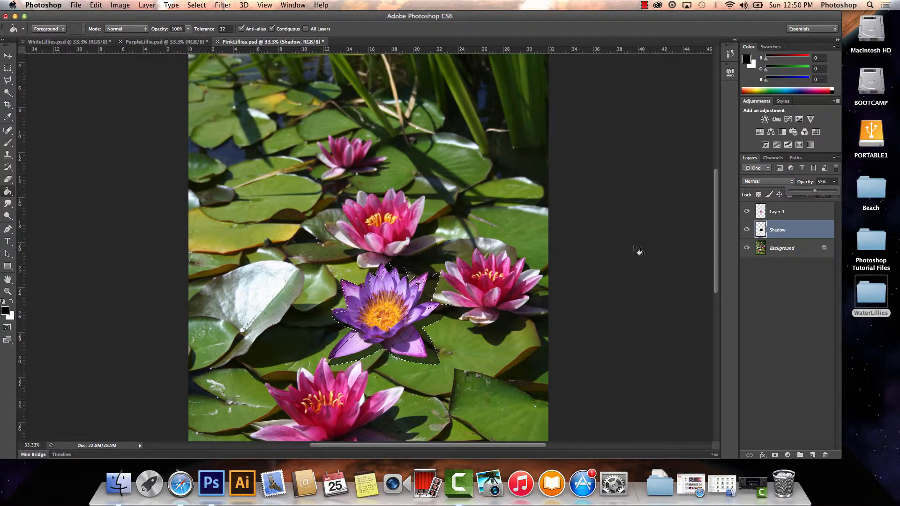
left_click(209, 7)
left_click(208, 23)
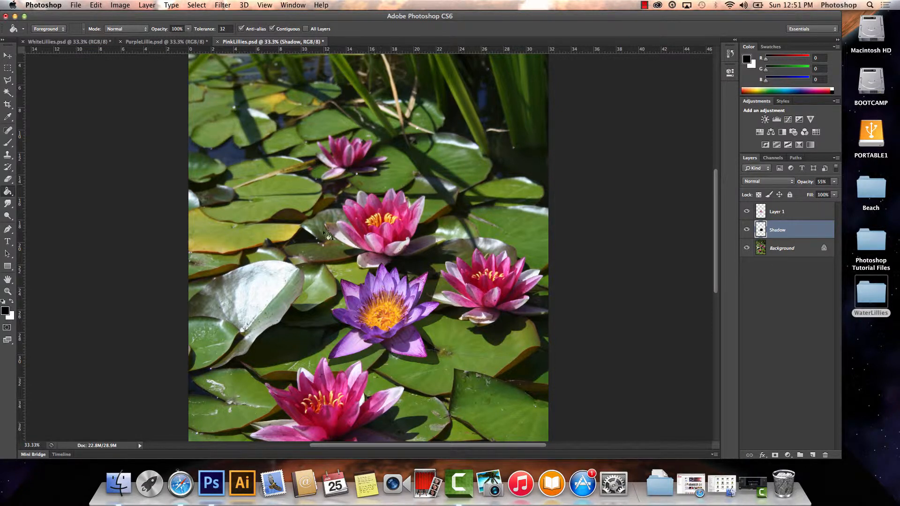
Distort the shadow, pulling its upper-right and lower-left corners inward and its lower edge slightly down, to about 86% width and 103% height.
left_click(97, 7)
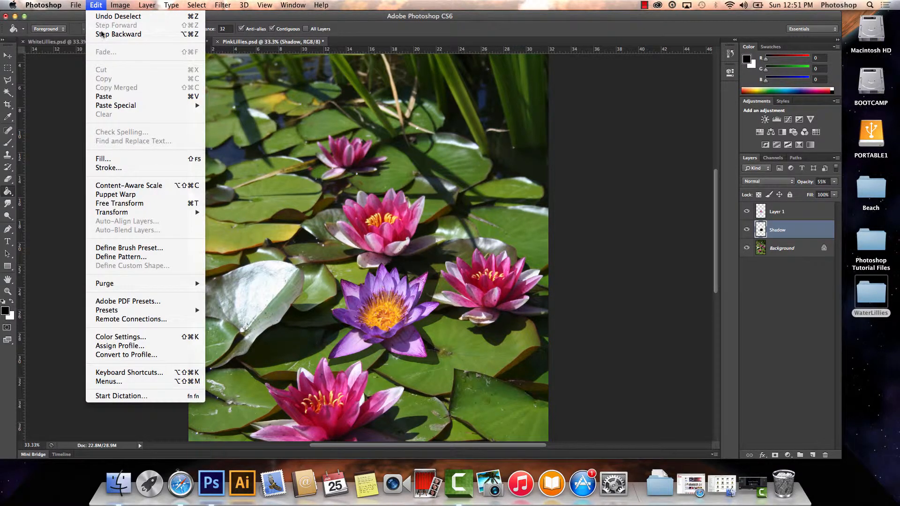
mouse_move(182, 213)
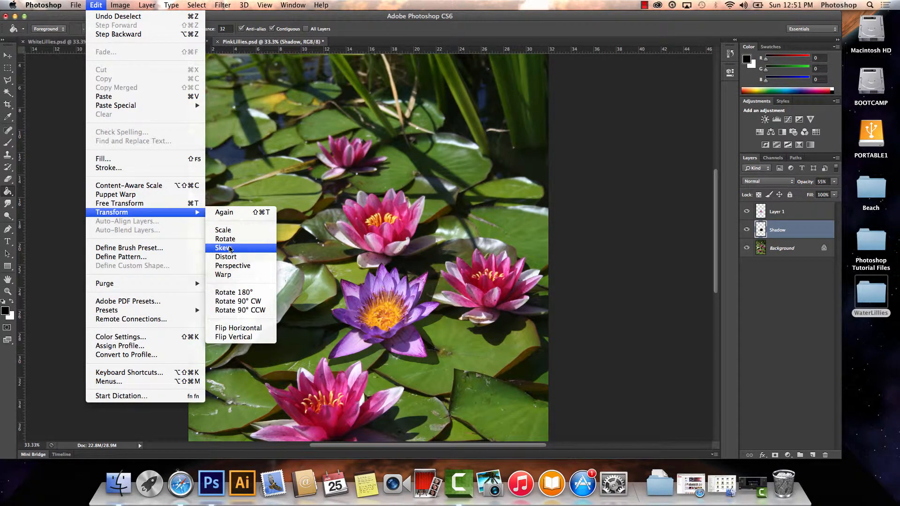
left_click(235, 257)
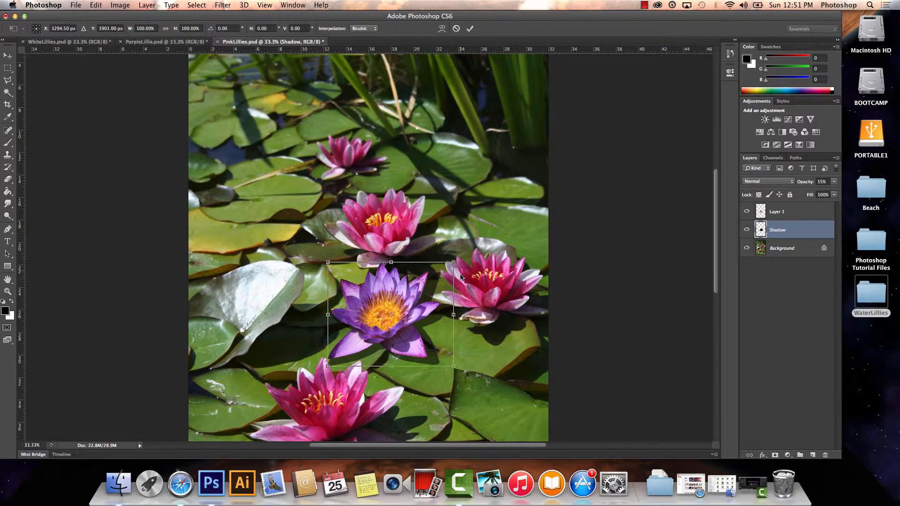
left_click_drag(454, 264, 437, 284)
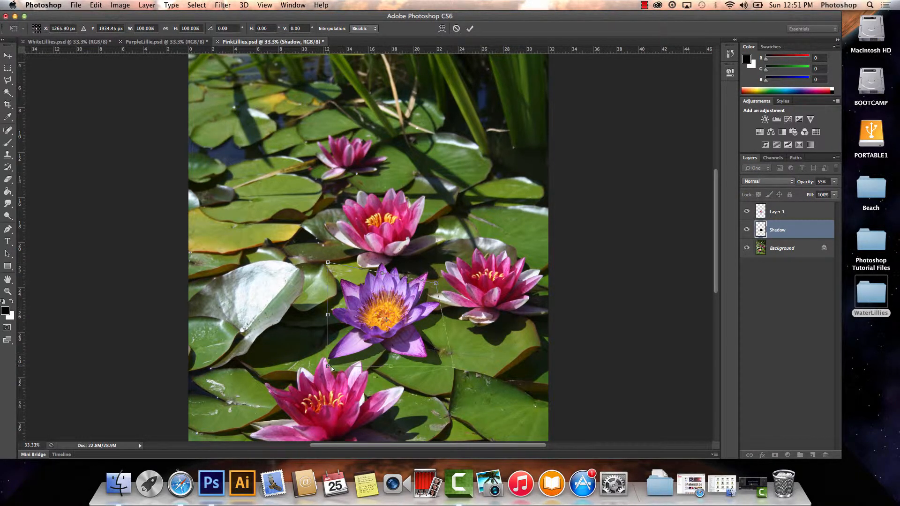
left_click_drag(332, 369, 364, 370)
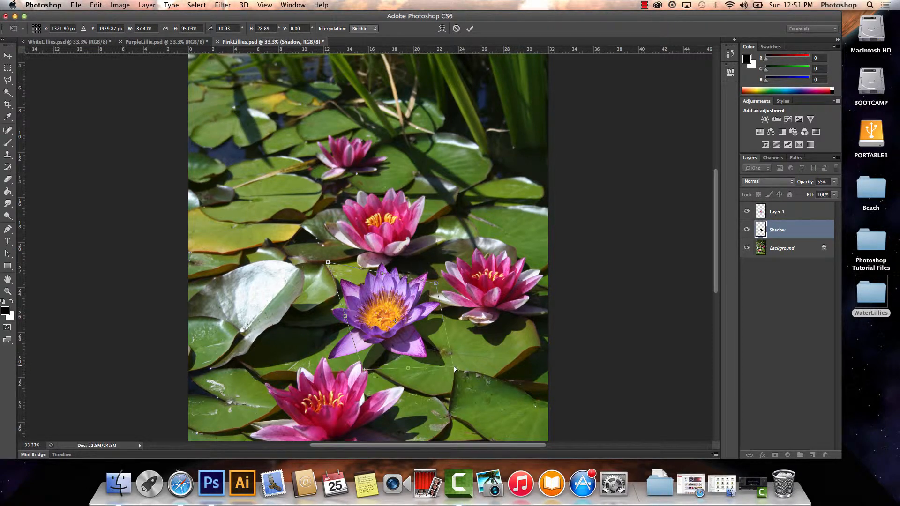
left_click_drag(454, 366, 413, 374)
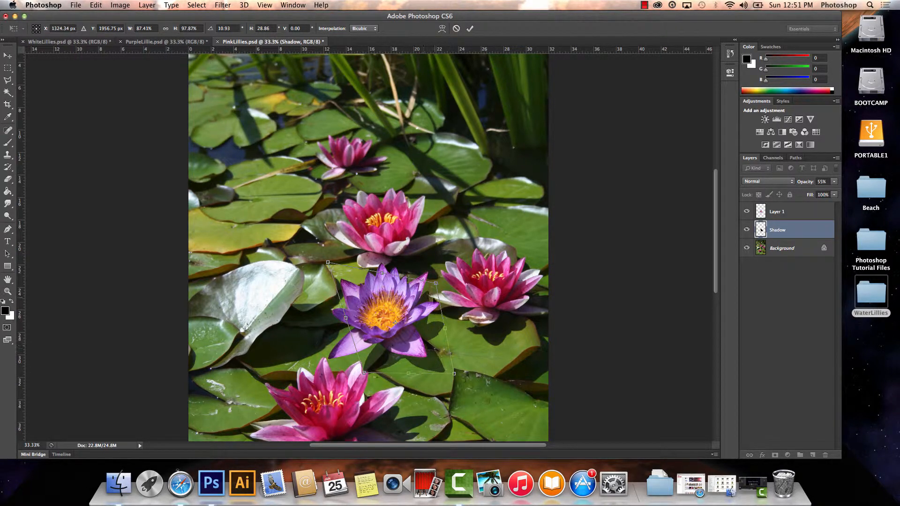
left_click_drag(437, 282, 438, 270)
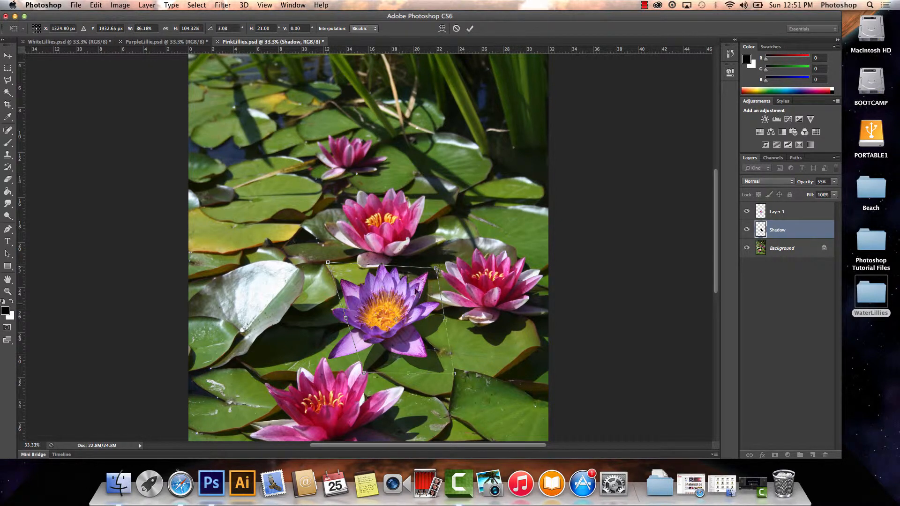
left_click_drag(363, 371, 349, 370)
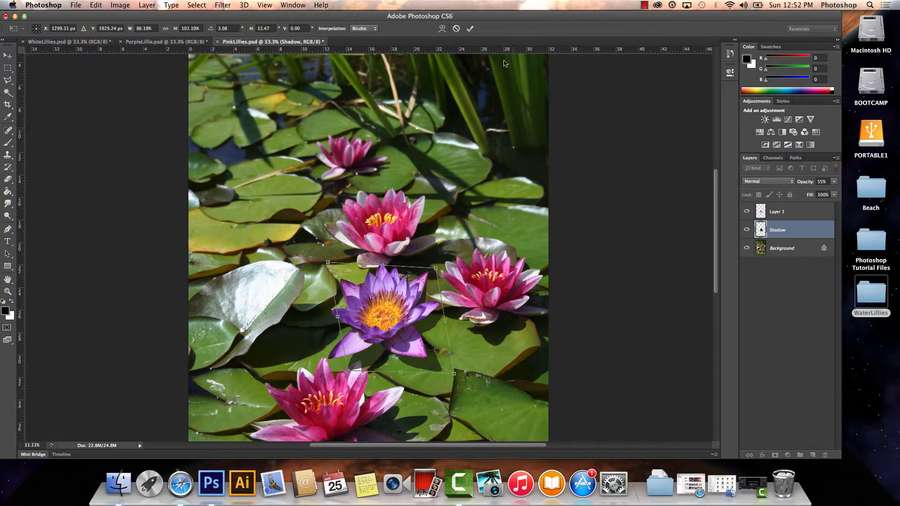
left_click(470, 28)
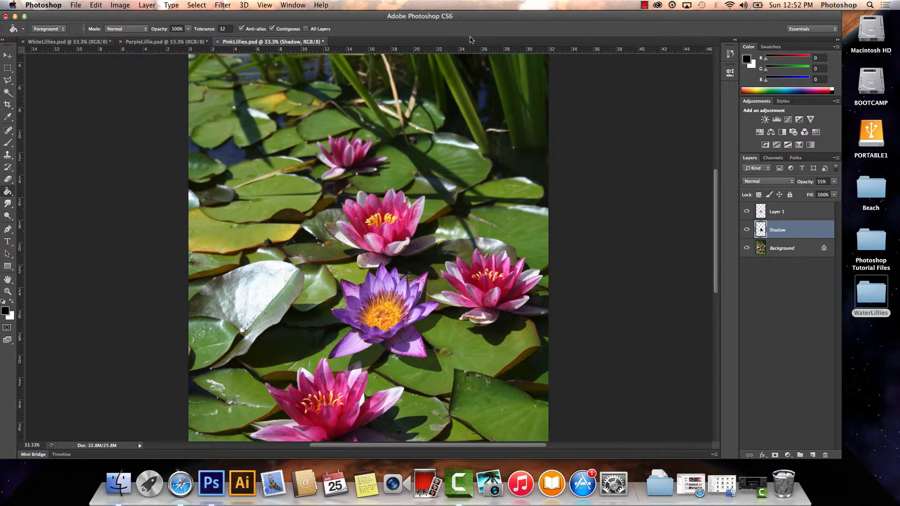